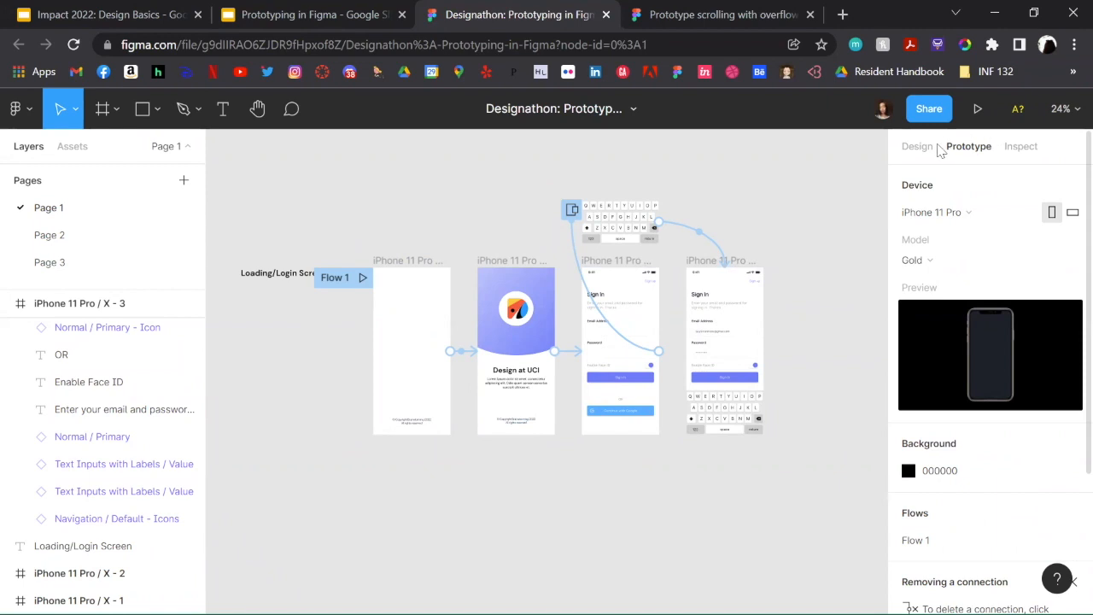
Step: Compare the Design and Prototype views of Page 1, and inspect the Flow 1 starting point on the blank loading frame
{"action": "left_click", "coordinate": [920, 158]}
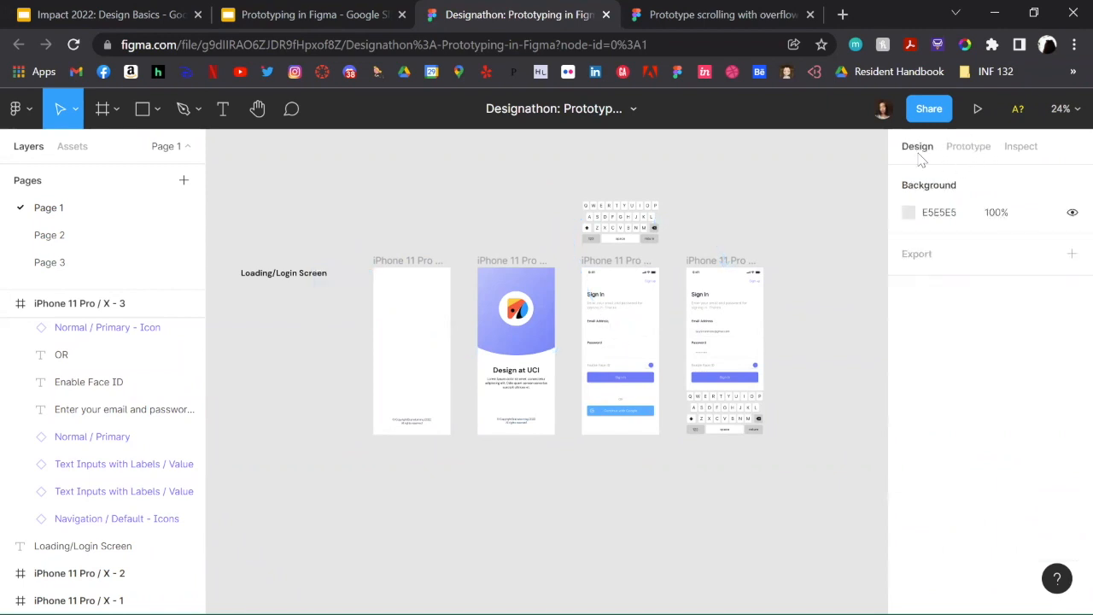
{"action": "left_click", "coordinate": [969, 148]}
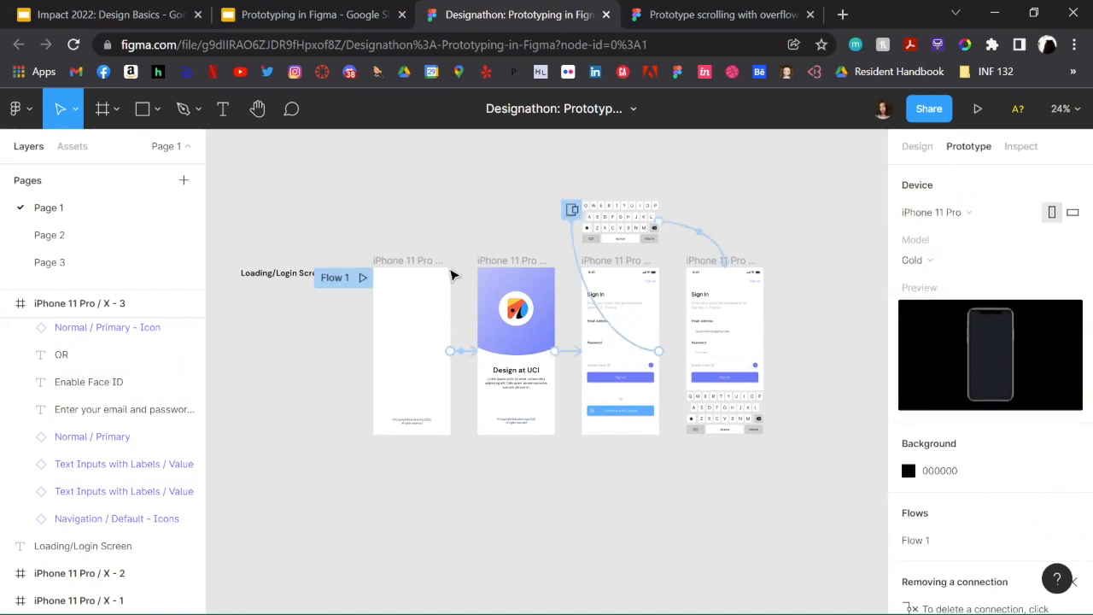
{"action": "scroll", "coordinate": [261, 379], "scroll_direction": "left", "scroll_amount": 2}
{"action": "left_click", "coordinate": [458, 259]}
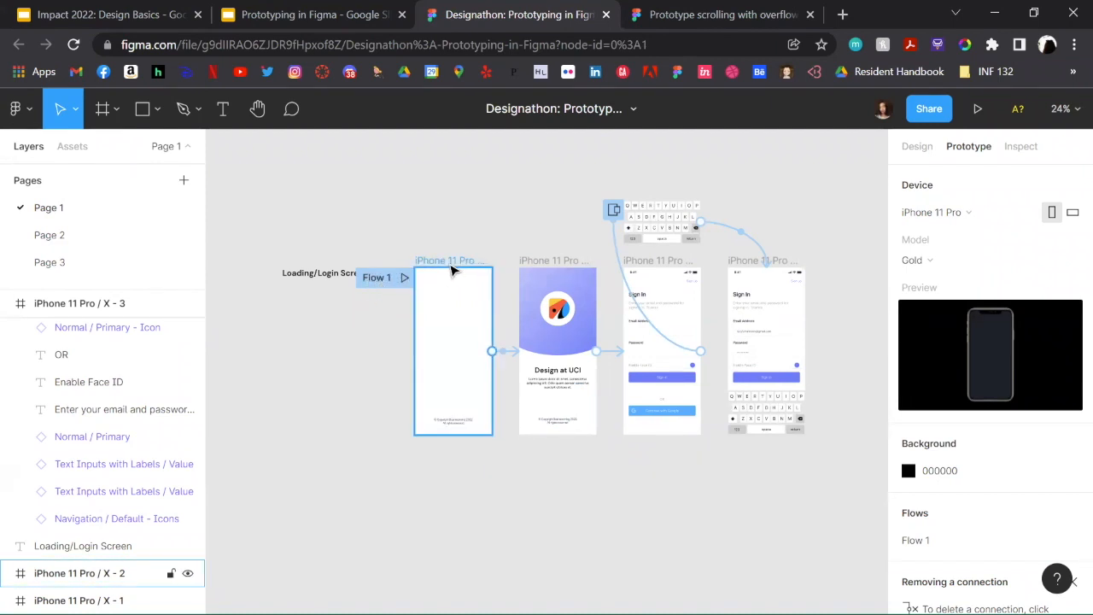
{"action": "left_click", "coordinate": [453, 270]}
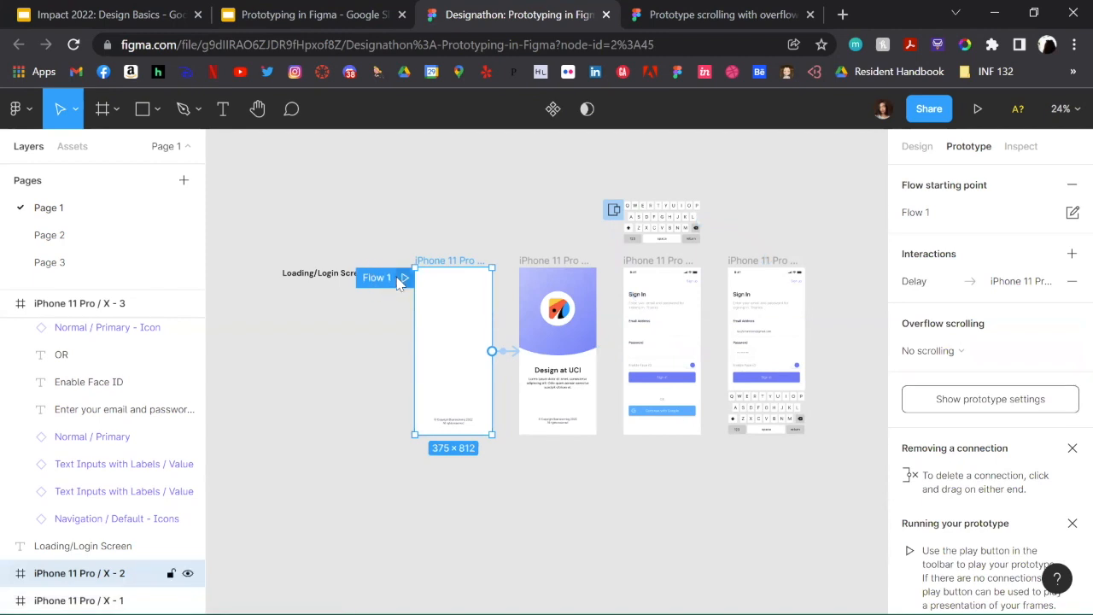
{"action": "mouse_move", "coordinate": [389, 284]}
{"action": "left_mouse_down"}
{"action": "mouse_move", "coordinate": [495, 322]}
{"action": "mouse_move", "coordinate": [534, 312]}
{"action": "mouse_move", "coordinate": [391, 300]}
{"action": "mouse_move", "coordinate": [402, 295]}
{"action": "left_mouse_up"}
{"action": "left_click", "coordinate": [395, 233]}
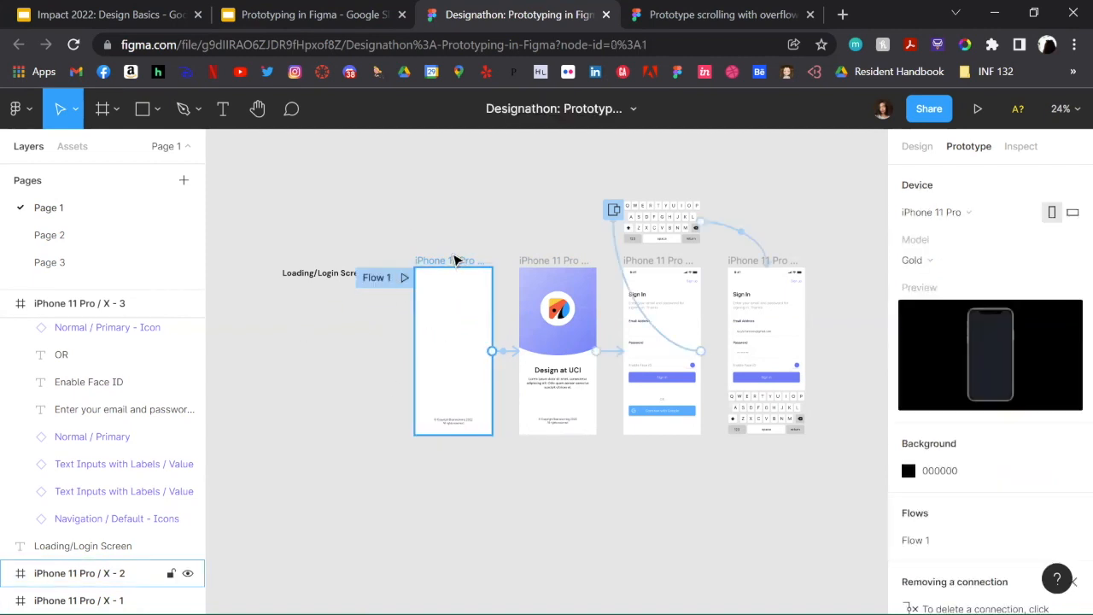
Step: Review the interaction details of the delay connection from the blank loading frame to the Design at UCI frame
{"action": "left_click", "coordinate": [454, 263]}
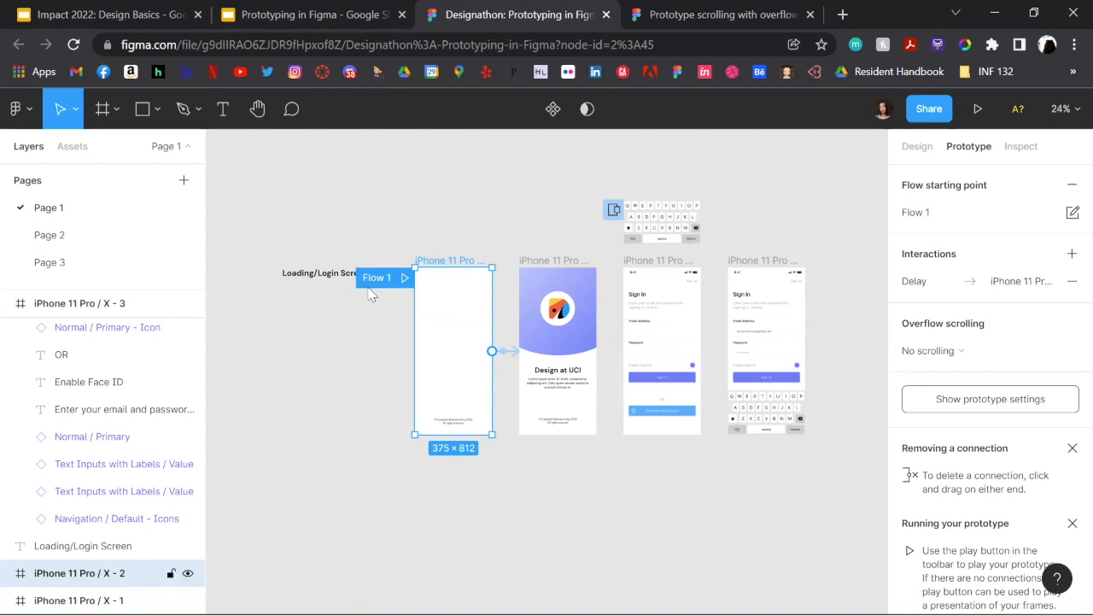
{"action": "left_click", "coordinate": [943, 283]}
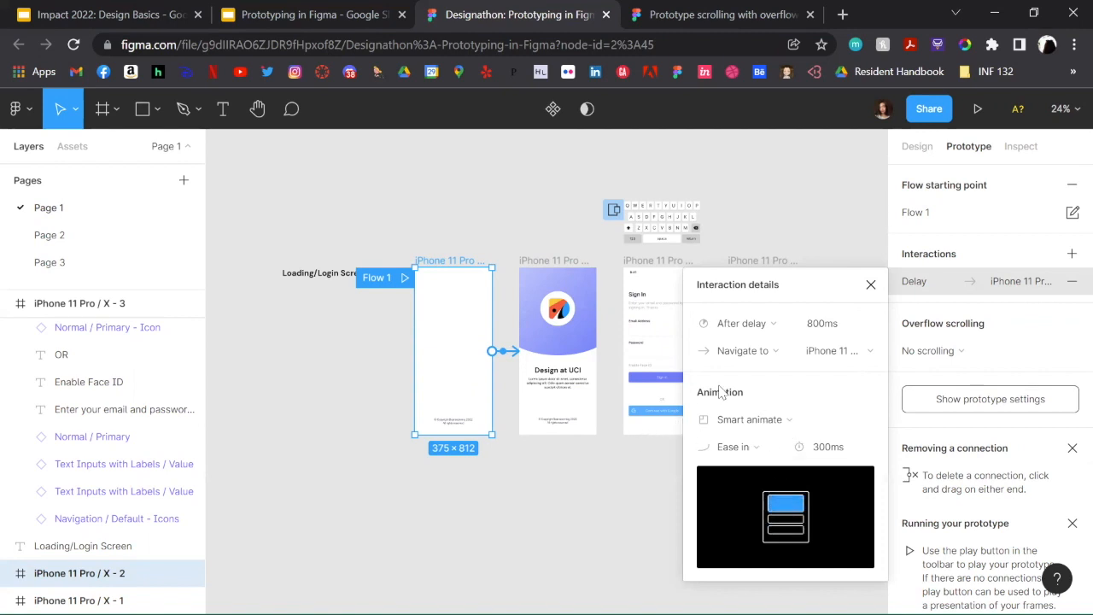
{"action": "left_click", "coordinate": [872, 285]}
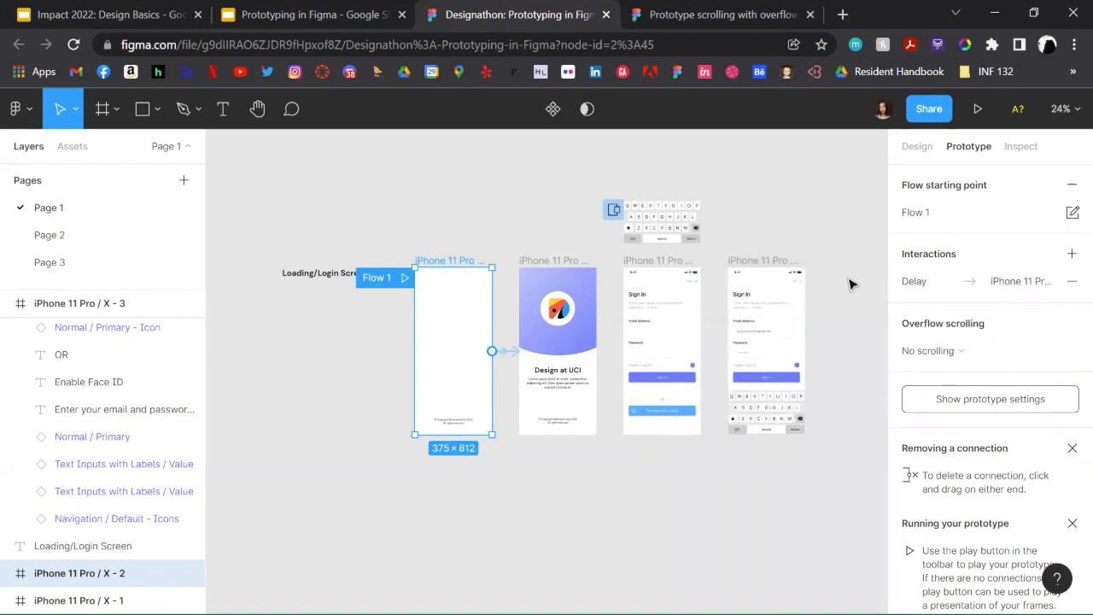
Step: Inspect the tap interaction that links the Design at UCI frame to the empty Sign In frame
{"action": "left_click", "coordinate": [561, 259]}
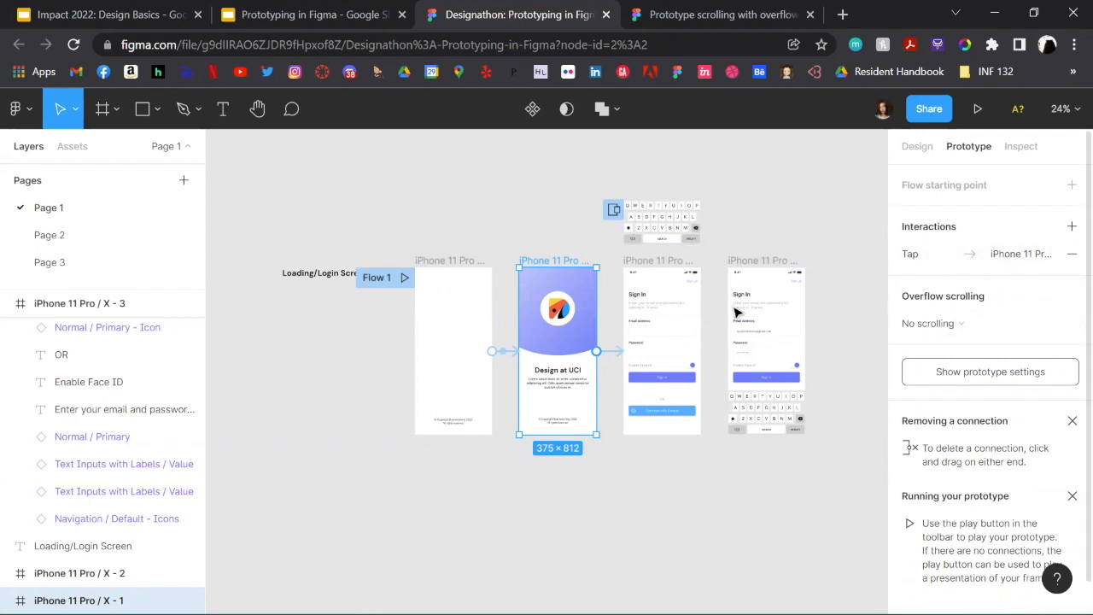
{"action": "scroll", "coordinate": [618, 373], "scroll_direction": "up", "scroll_amount": 5}
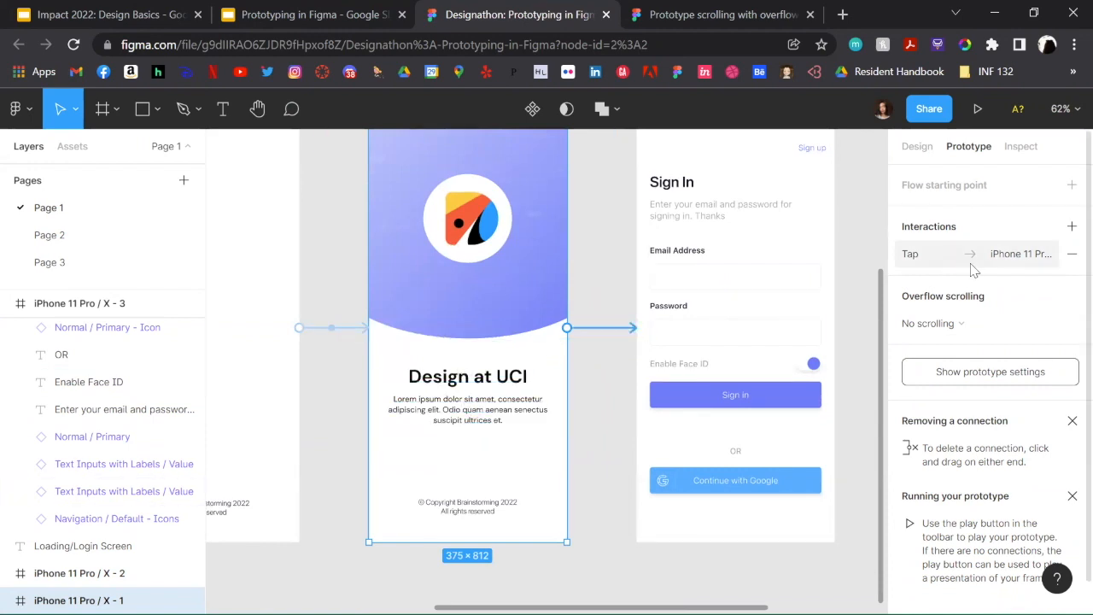
{"action": "left_click", "coordinate": [606, 330]}
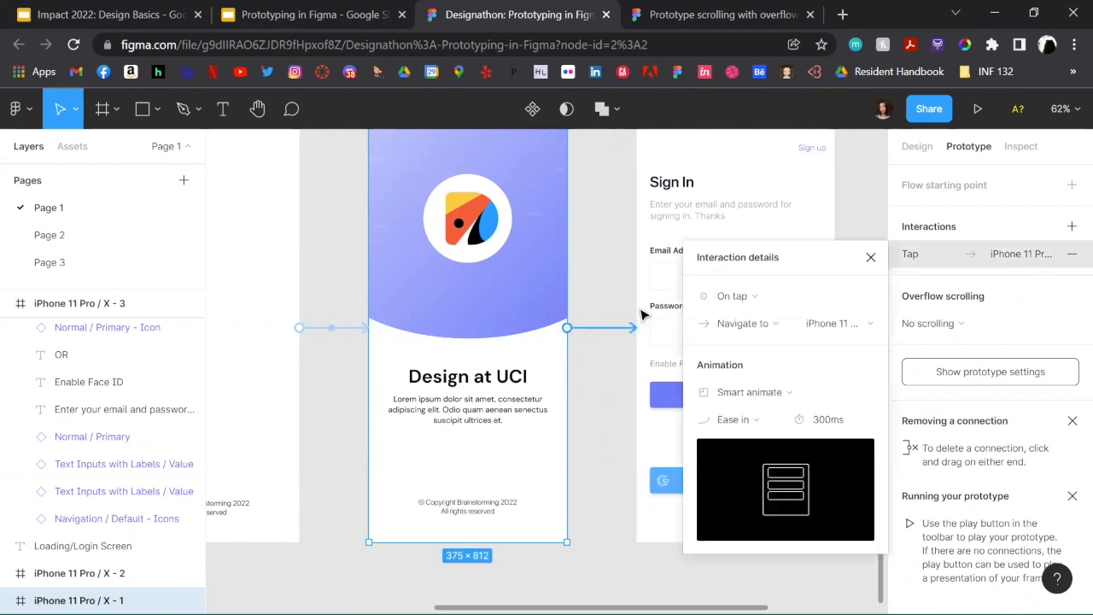
Step: Review the tap interaction on the empty Sign In frame, including its Keyboards overlay placement and animation settings
{"action": "scroll", "coordinate": [678, 214], "scroll_direction": "up", "scroll_amount": 1}
{"action": "left_click", "coordinate": [678, 176]}
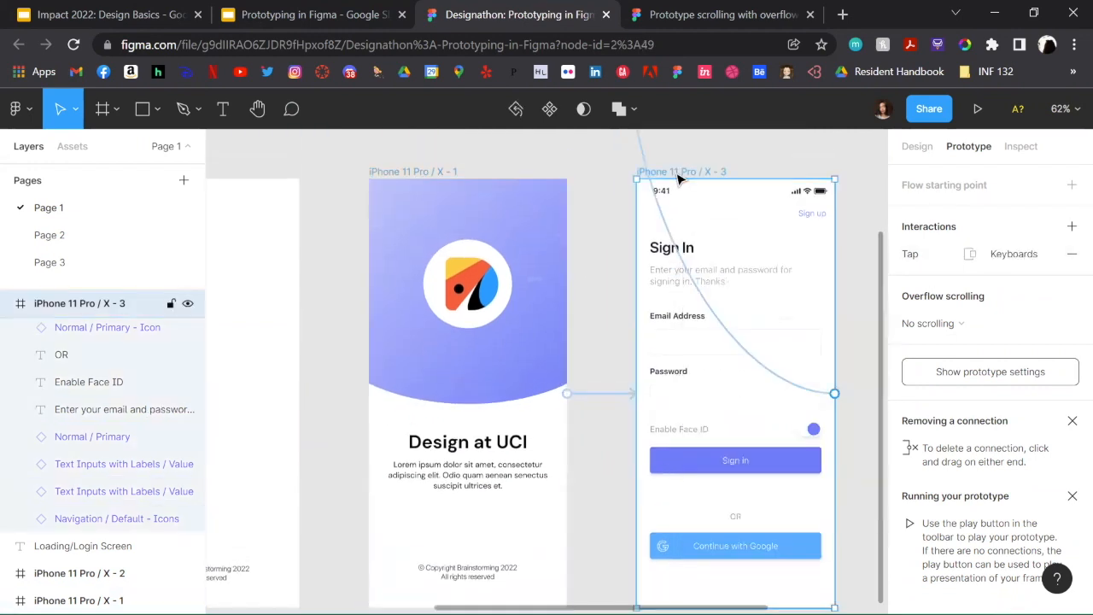
{"action": "scroll", "coordinate": [678, 177], "scroll_direction": "right", "scroll_amount": 1}
{"action": "scroll", "coordinate": [641, 239], "scroll_direction": "right", "scroll_amount": 1}
{"action": "scroll", "coordinate": [598, 290], "scroll_direction": "down", "scroll_amount": 2}
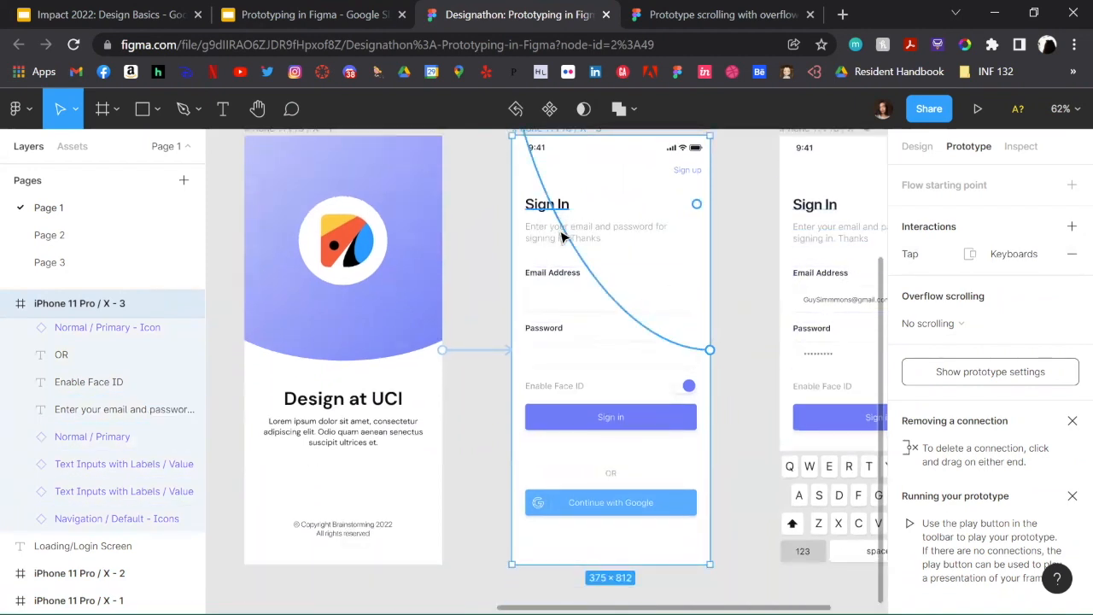
{"action": "left_click_drag", "start_coordinate": [681, 348], "coordinate": [568, 309]}
{"action": "scroll", "coordinate": [572, 310], "scroll_direction": "up", "scroll_amount": 4}
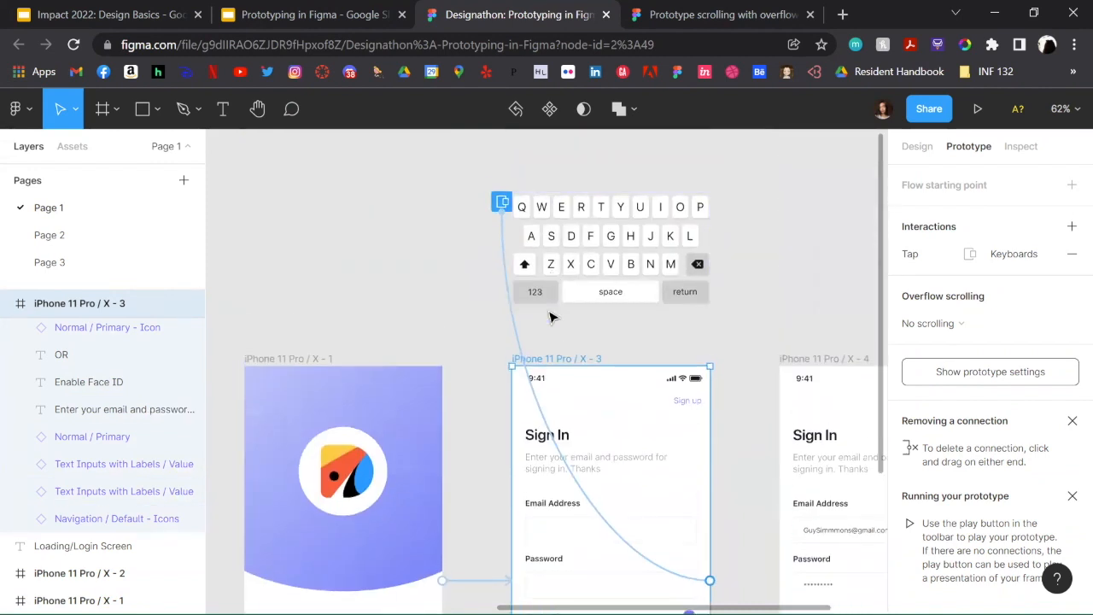
{"action": "scroll", "coordinate": [551, 317], "scroll_direction": "down", "scroll_amount": 3}
{"action": "scroll", "coordinate": [552, 317], "scroll_direction": "down", "scroll_amount": 2}
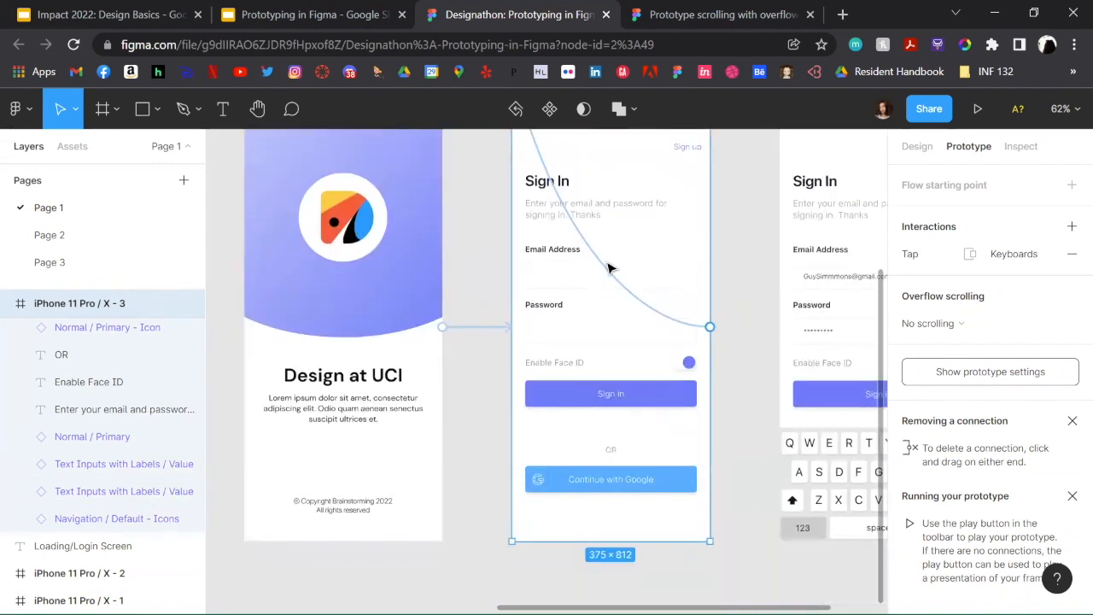
{"action": "left_click", "coordinate": [575, 228]}
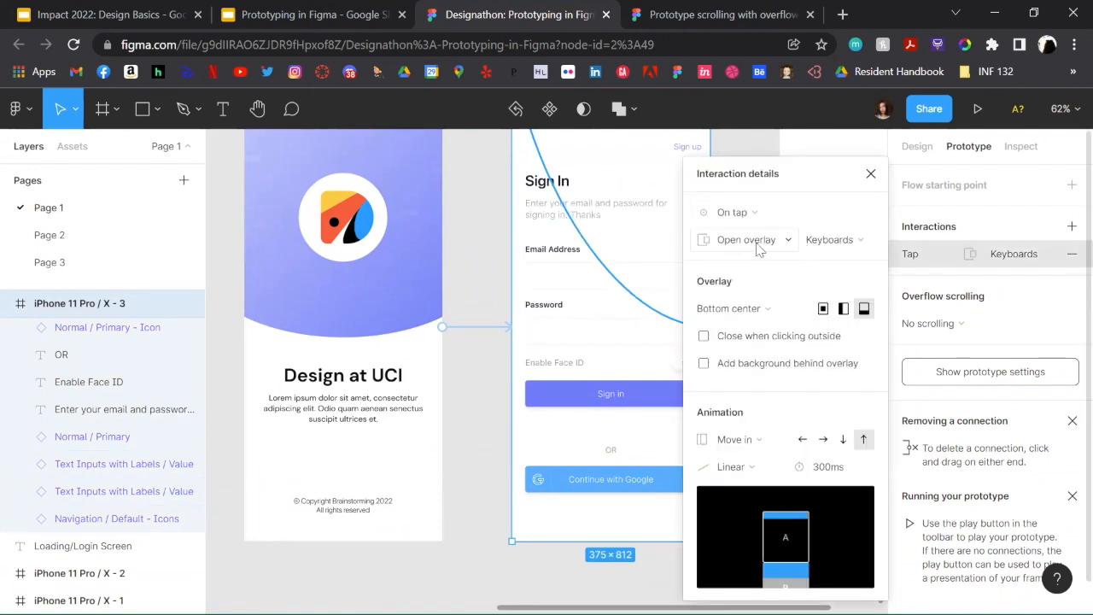
{"action": "scroll", "coordinate": [589, 255], "scroll_direction": "up", "scroll_amount": 3}
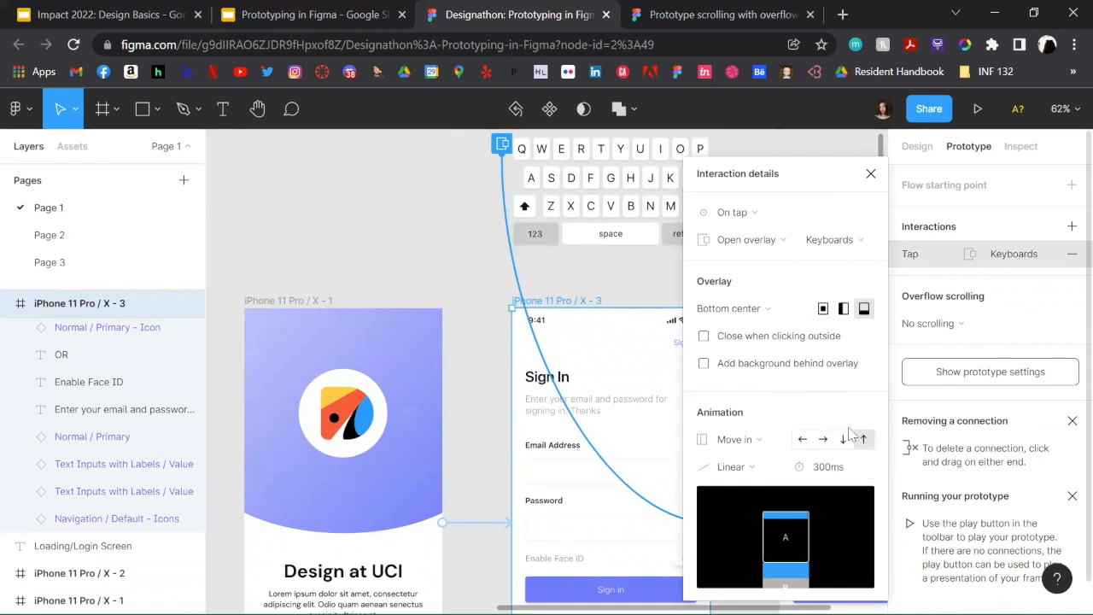
{"action": "left_click", "coordinate": [644, 281]}
Step: Examine the after-delay interaction details of the connection from the keyboard overlay to the filled-in Sign In frame
{"action": "scroll", "coordinate": [642, 278], "scroll_direction": "right", "scroll_amount": 5}
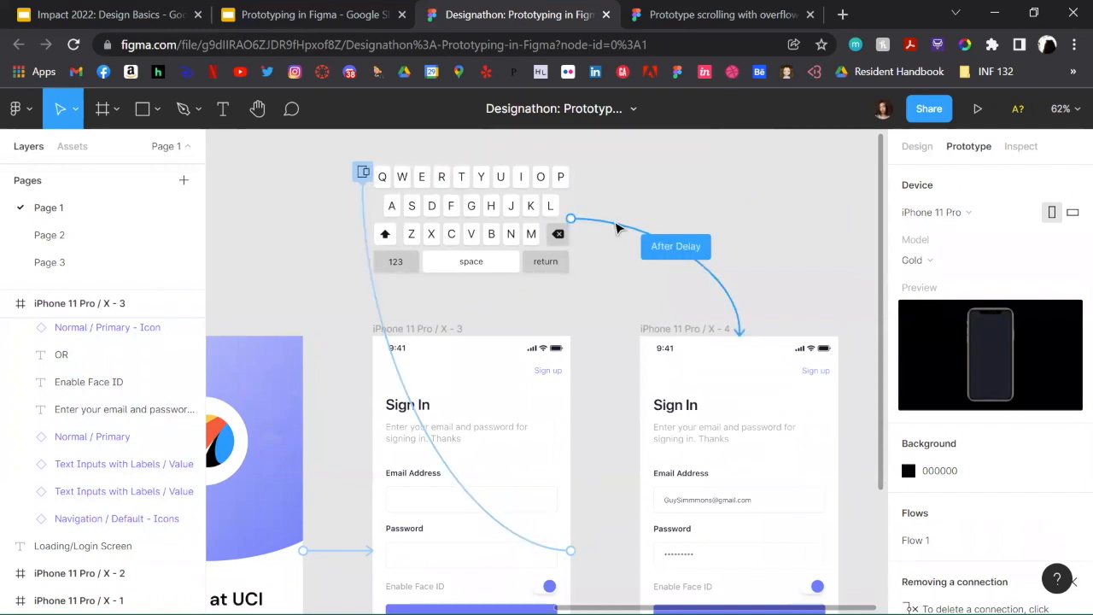
{"action": "left_click", "coordinate": [617, 226]}
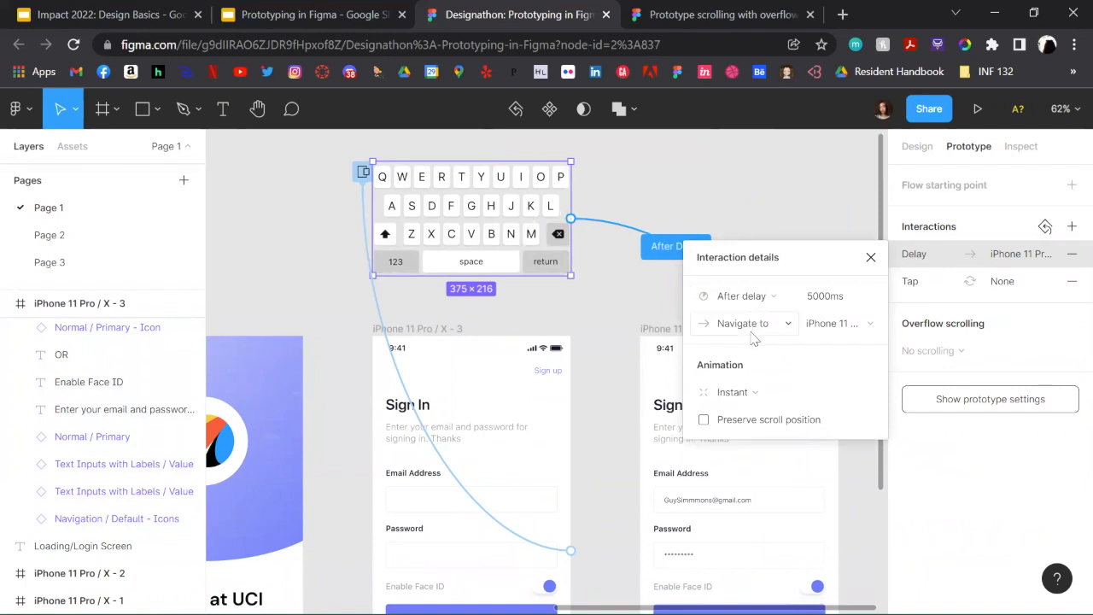
{"action": "scroll", "coordinate": [654, 318], "scroll_direction": "right", "scroll_amount": 5}
{"action": "scroll", "coordinate": [654, 318], "scroll_direction": "down", "scroll_amount": 1}
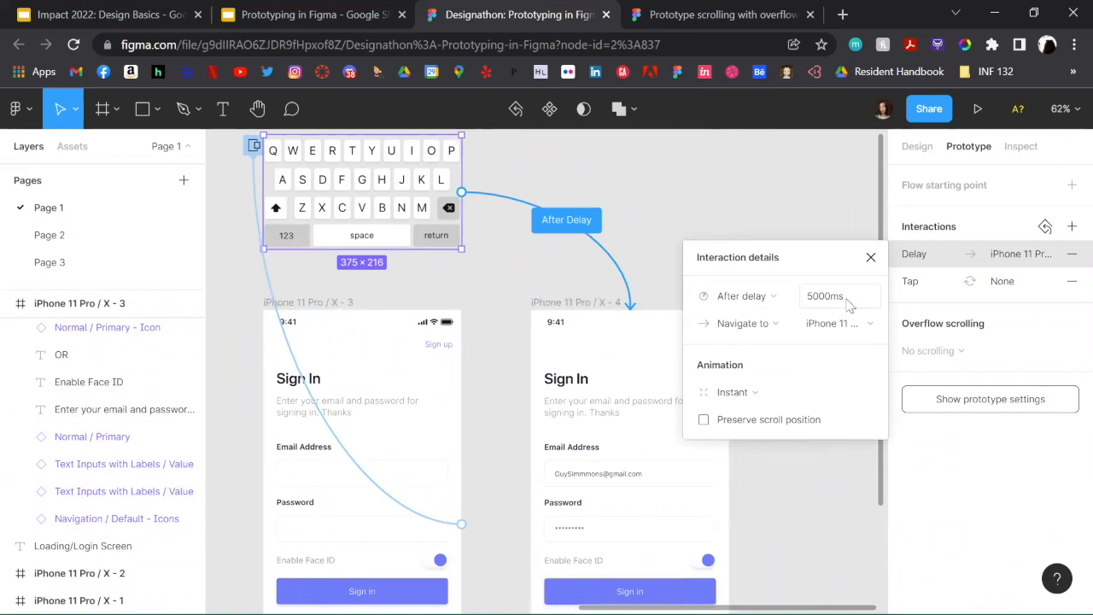
{"action": "scroll", "coordinate": [630, 317], "scroll_direction": "right", "scroll_amount": 4}
{"action": "scroll", "coordinate": [629, 317], "scroll_direction": "down", "scroll_amount": 3}
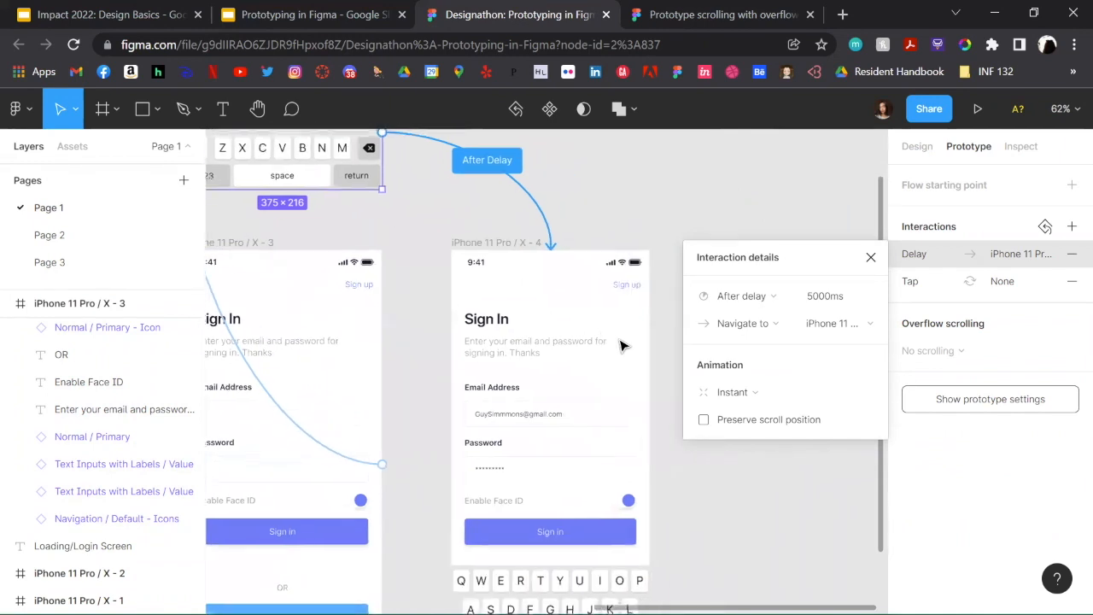
{"action": "scroll", "coordinate": [482, 292], "scroll_direction": "down", "scroll_amount": 4}
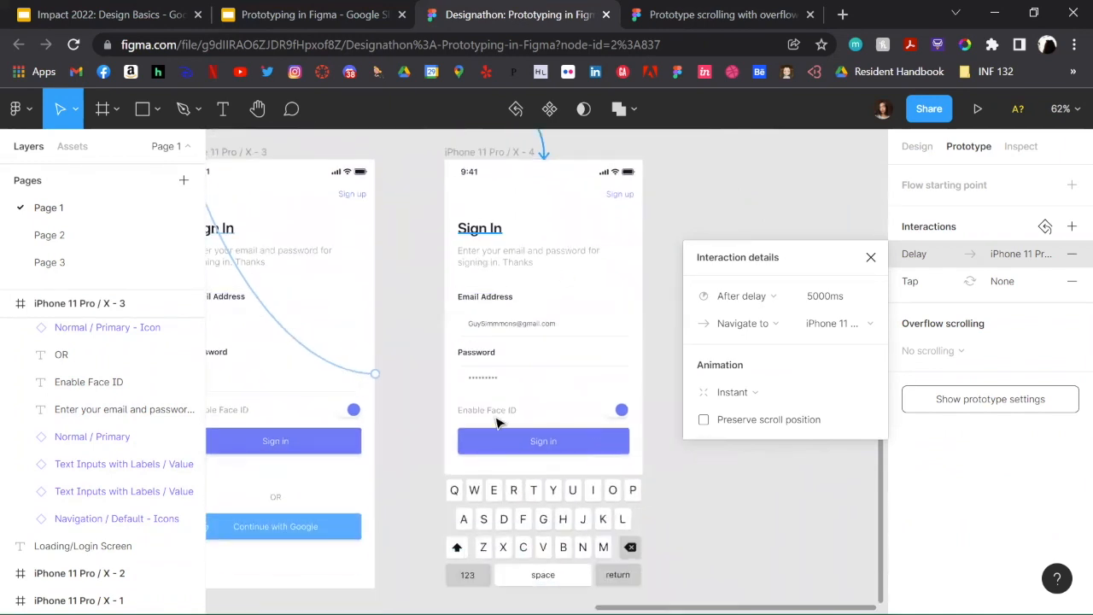
{"action": "scroll", "coordinate": [534, 434], "scroll_direction": "left", "scroll_amount": 3}
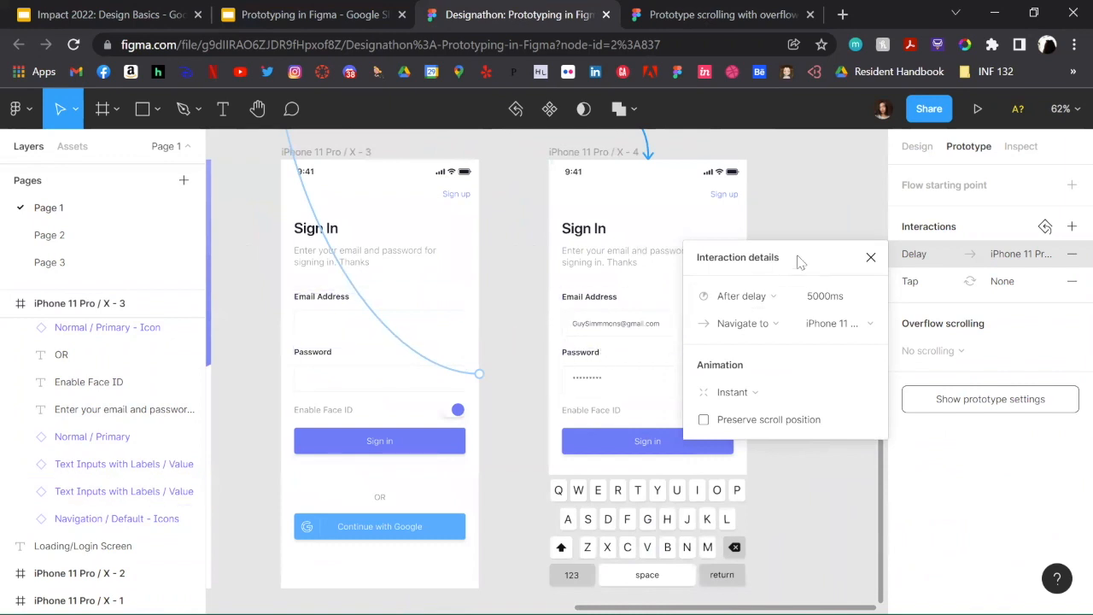
{"action": "left_click", "coordinate": [870, 258]}
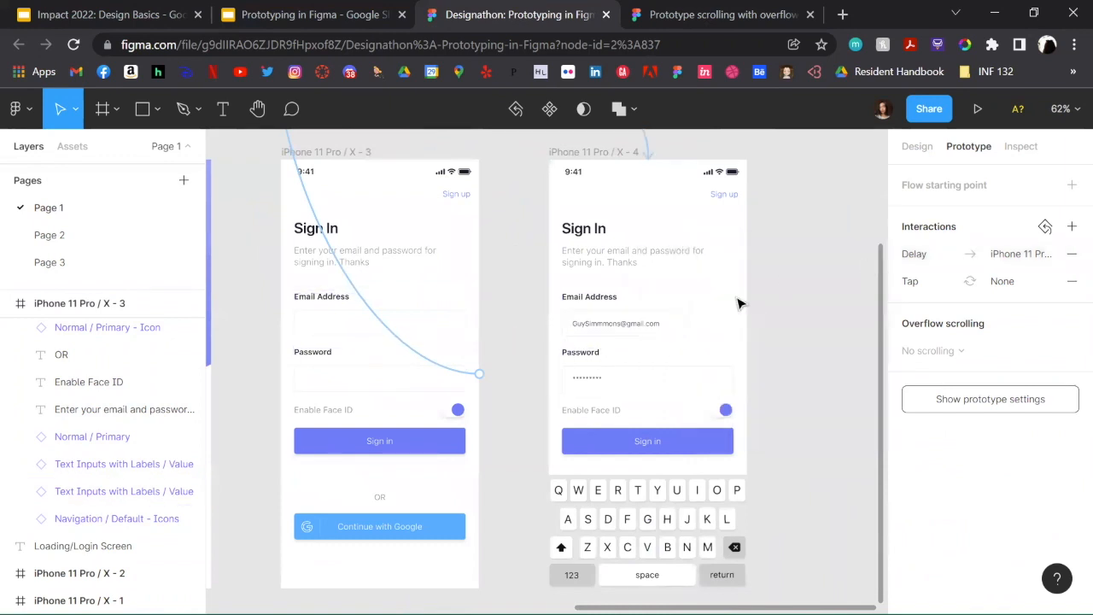
Step: Compare the empty and filled-in Sign In frames with the keyboard overlay and its connections
{"action": "scroll", "coordinate": [739, 305], "scroll_direction": "left", "scroll_amount": 3}
{"action": "scroll", "coordinate": [739, 305], "scroll_direction": "up", "scroll_amount": 2}
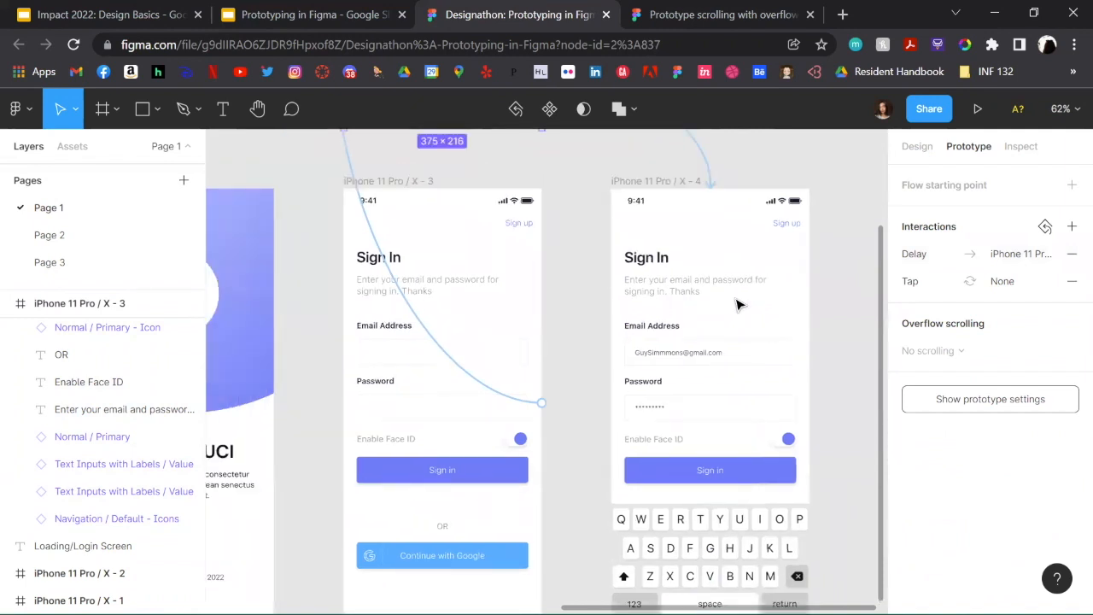
{"action": "scroll", "coordinate": [512, 299], "scroll_direction": "up", "scroll_amount": 5}
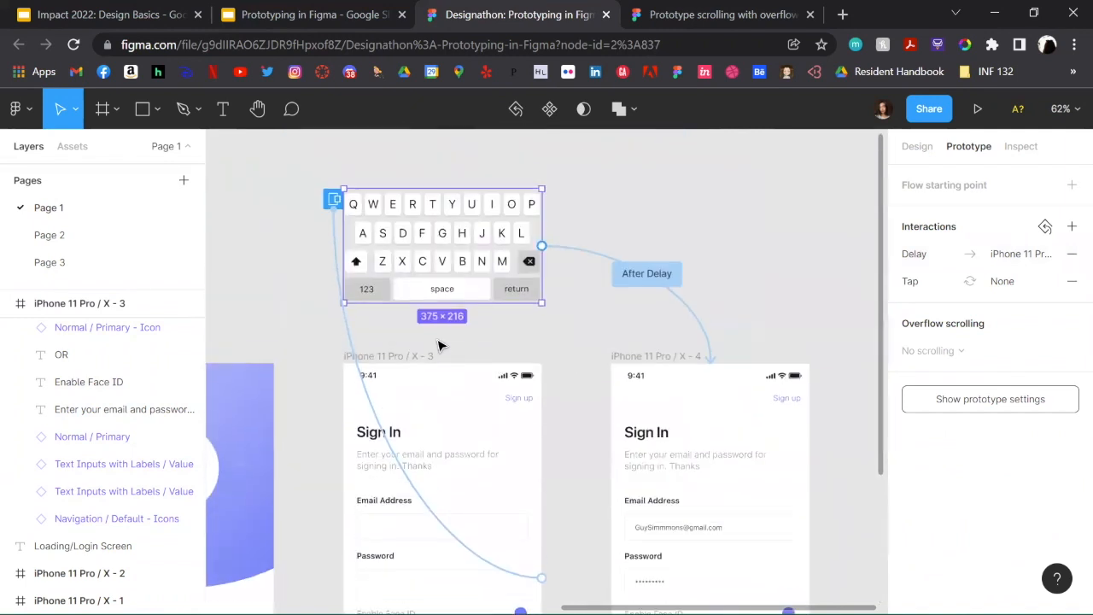
{"action": "scroll", "coordinate": [381, 364], "scroll_direction": "down", "scroll_amount": 4}
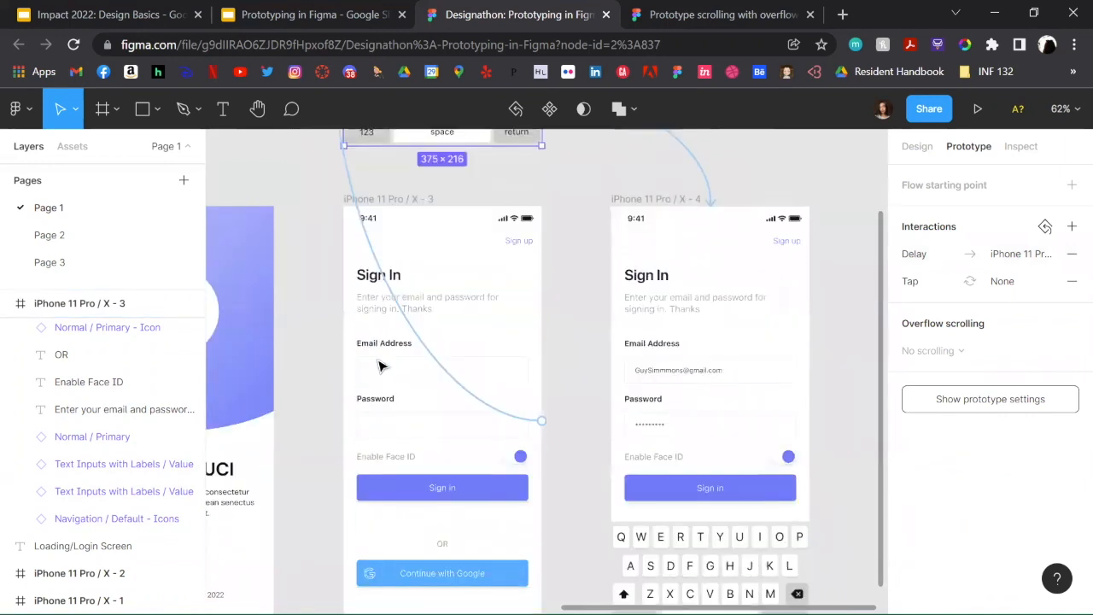
{"action": "scroll", "coordinate": [381, 364], "scroll_direction": "down", "scroll_amount": 4}
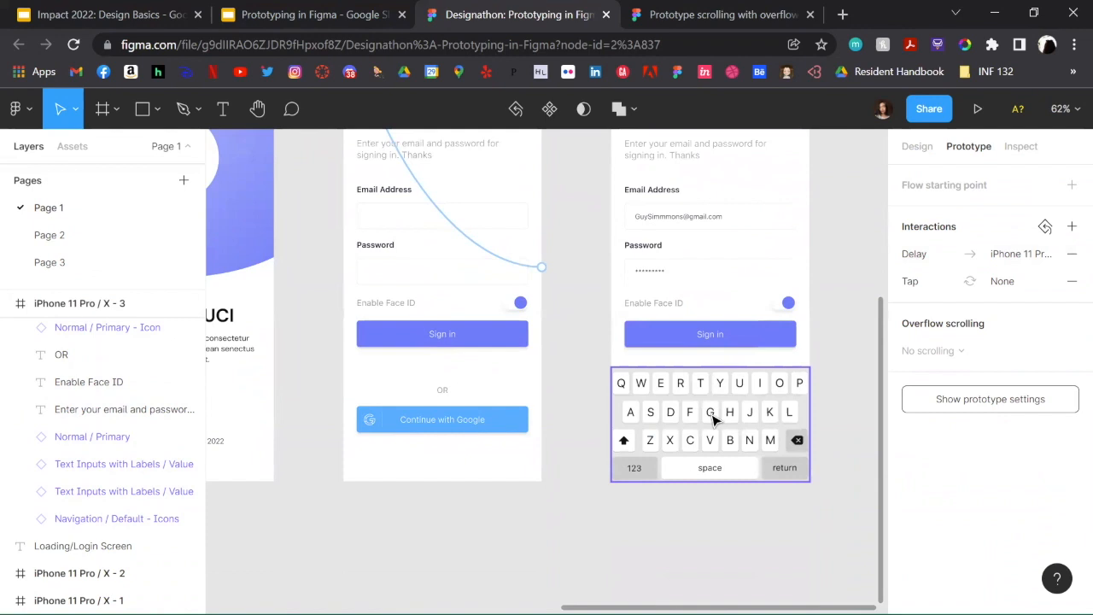
{"action": "scroll", "coordinate": [714, 419], "scroll_direction": "up", "scroll_amount": 1}
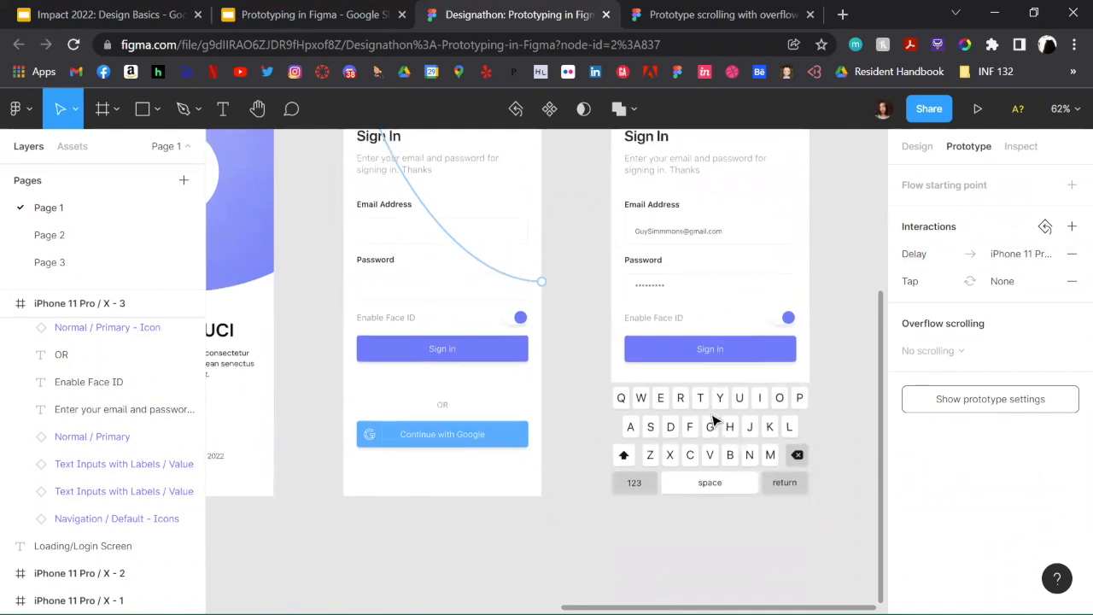
{"action": "scroll", "coordinate": [714, 419], "scroll_direction": "up", "scroll_amount": 5}
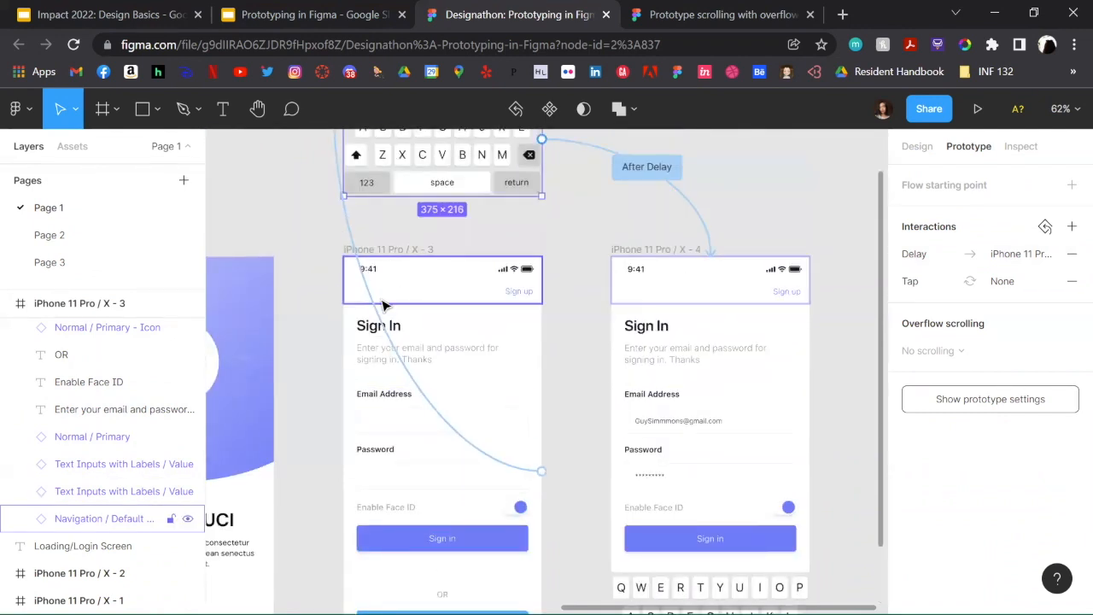
{"action": "scroll", "coordinate": [382, 305], "scroll_direction": "up", "scroll_amount": 1}
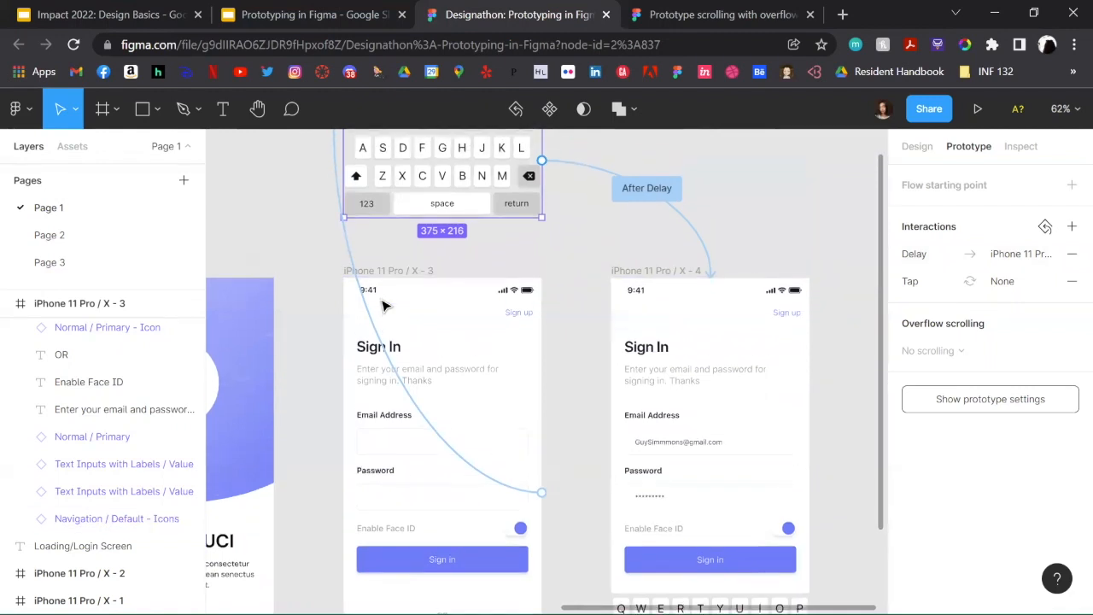
{"action": "scroll", "coordinate": [384, 305], "scroll_direction": "left", "scroll_amount": 5}
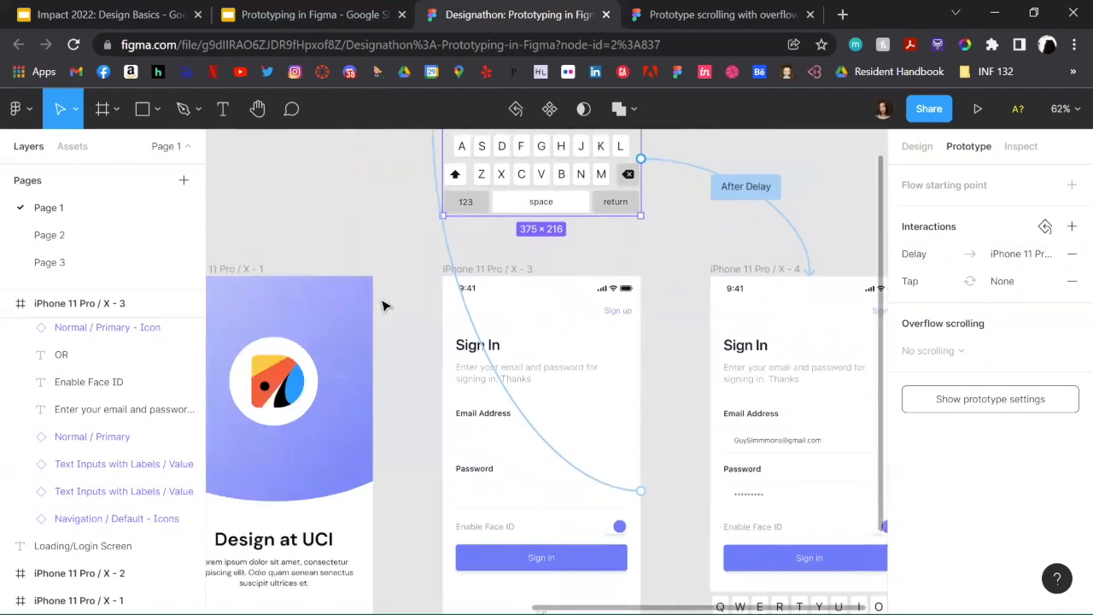
Step: Select the Design at UCI frame and close the web page about prototype scrolling with overflow
{"action": "left_click", "coordinate": [300, 271]}
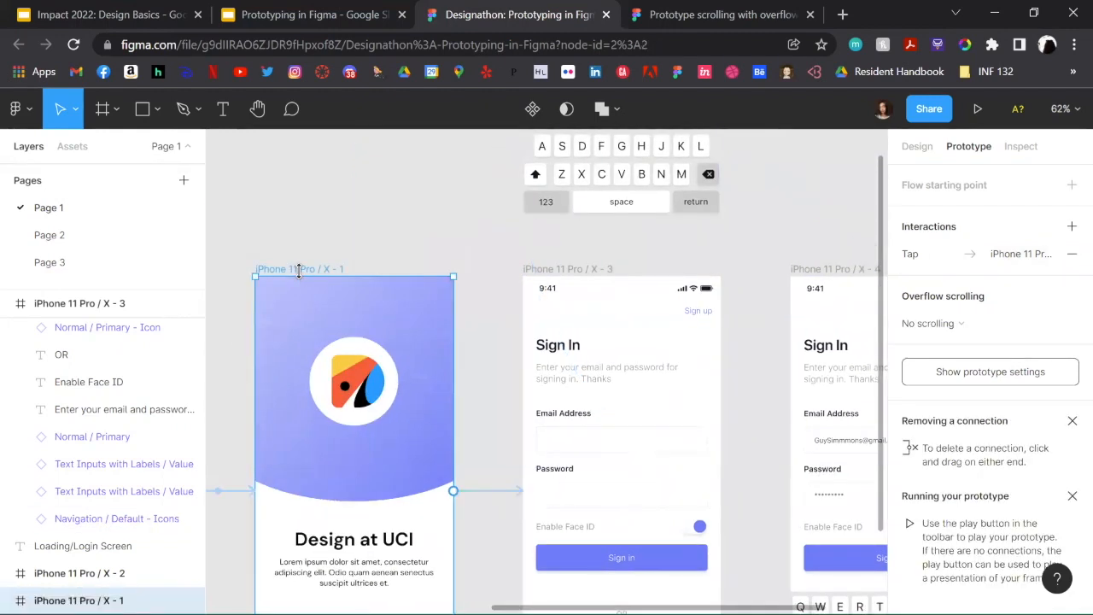
{"action": "scroll", "coordinate": [301, 278], "scroll_direction": "up", "scroll_amount": 2}
{"action": "scroll", "coordinate": [300, 278], "scroll_direction": "left", "scroll_amount": 1}
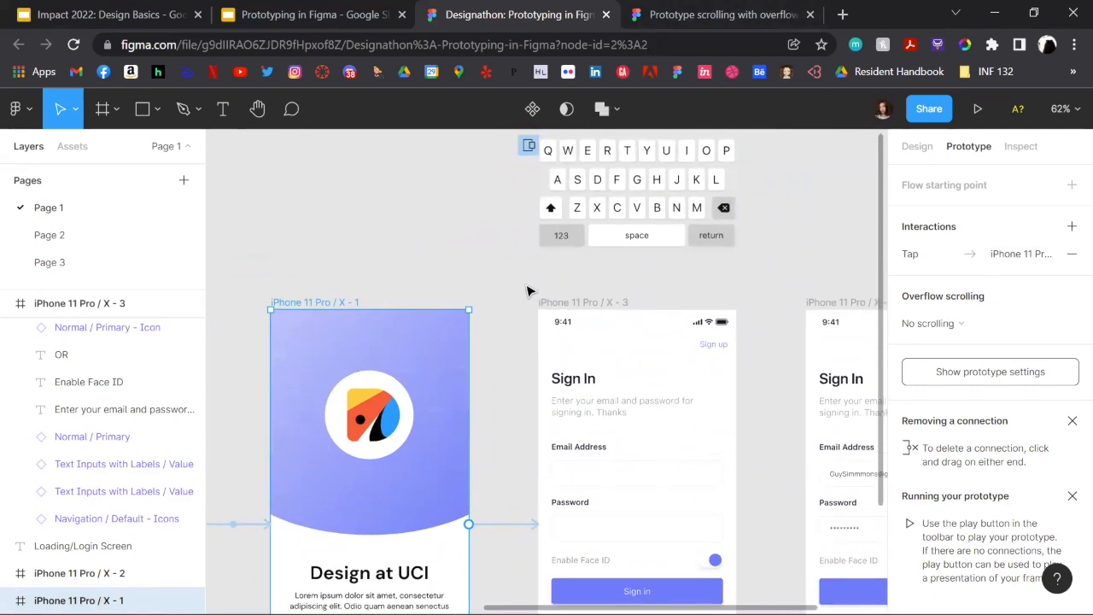
{"action": "left_click", "coordinate": [811, 15]}
{"action": "scroll", "coordinate": [749, 366], "scroll_direction": "right", "scroll_amount": 3}
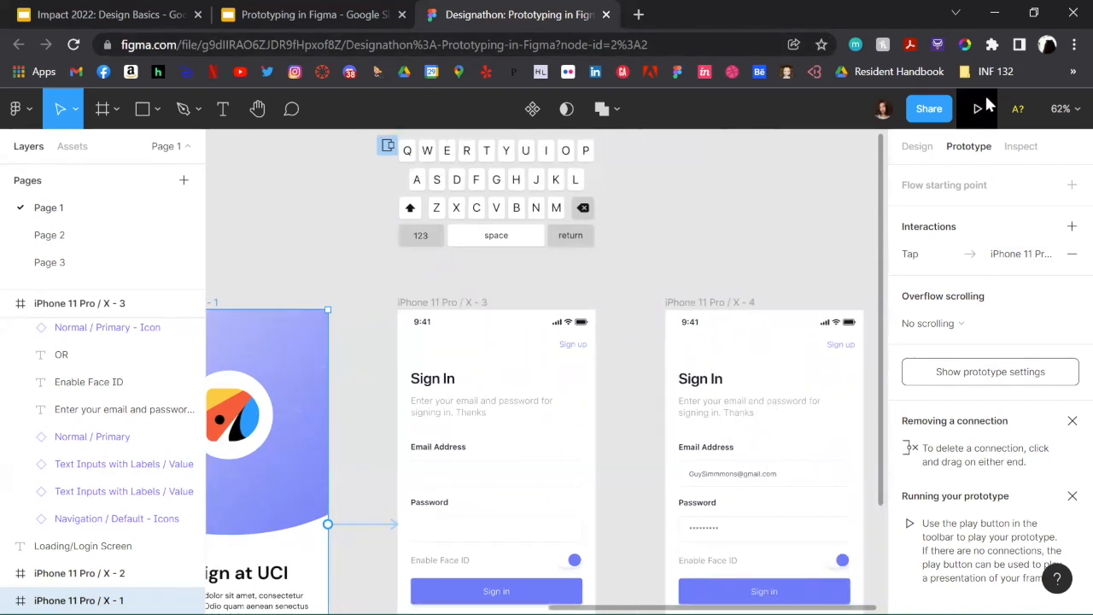
Step: Present the prototype from the blank loading frame and play it through the Design at UCI screen to the filled-in Sign In screen
{"action": "scroll", "coordinate": [512, 275], "scroll_direction": "left", "scroll_amount": 10}
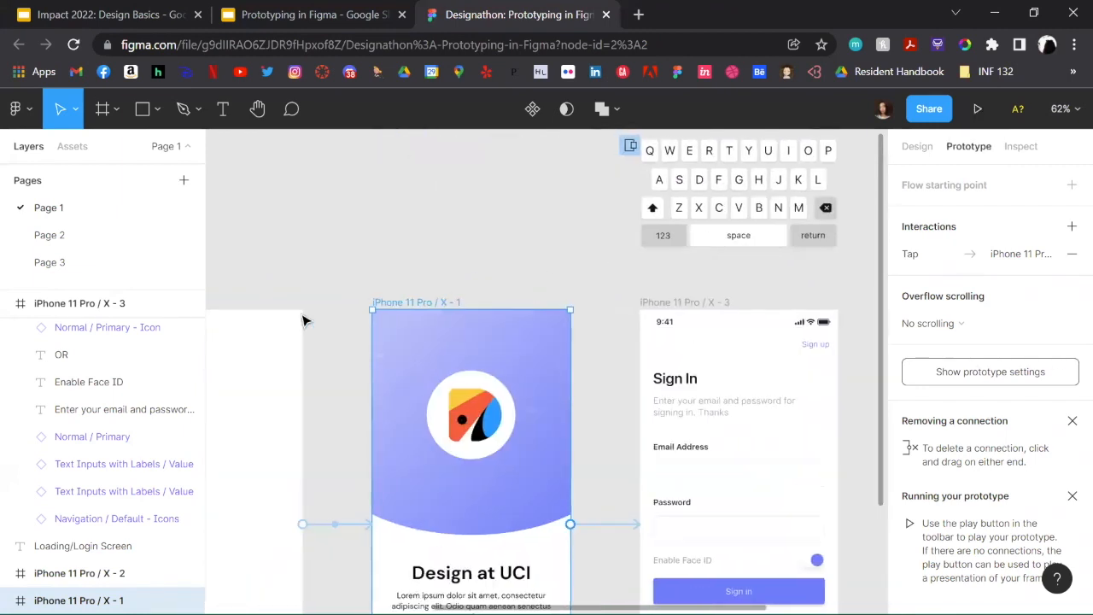
{"action": "left_click", "coordinate": [300, 318]}
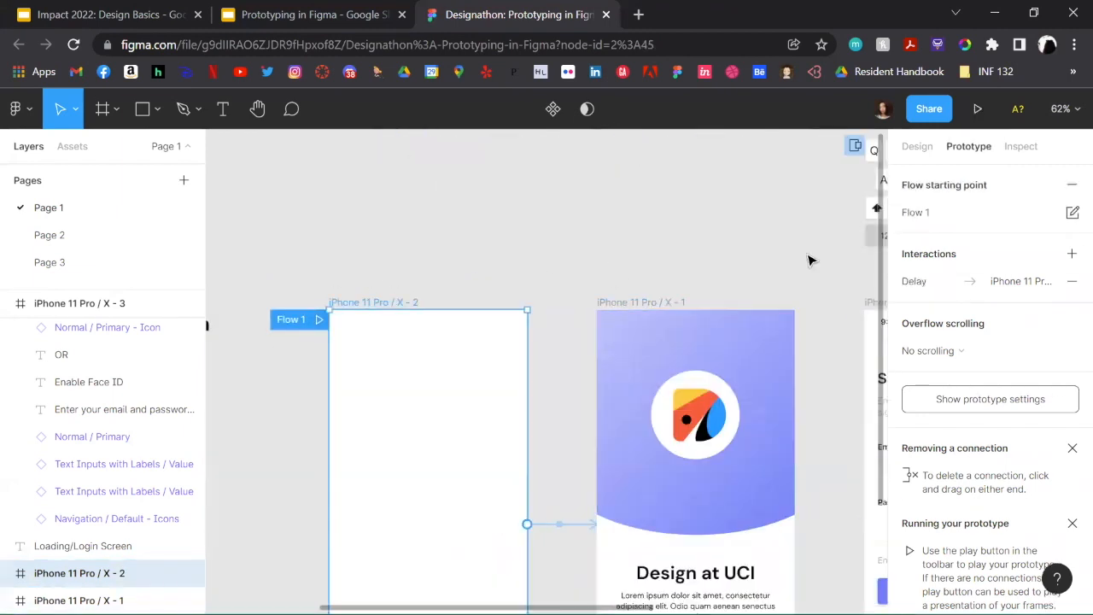
{"action": "left_click", "coordinate": [978, 109]}
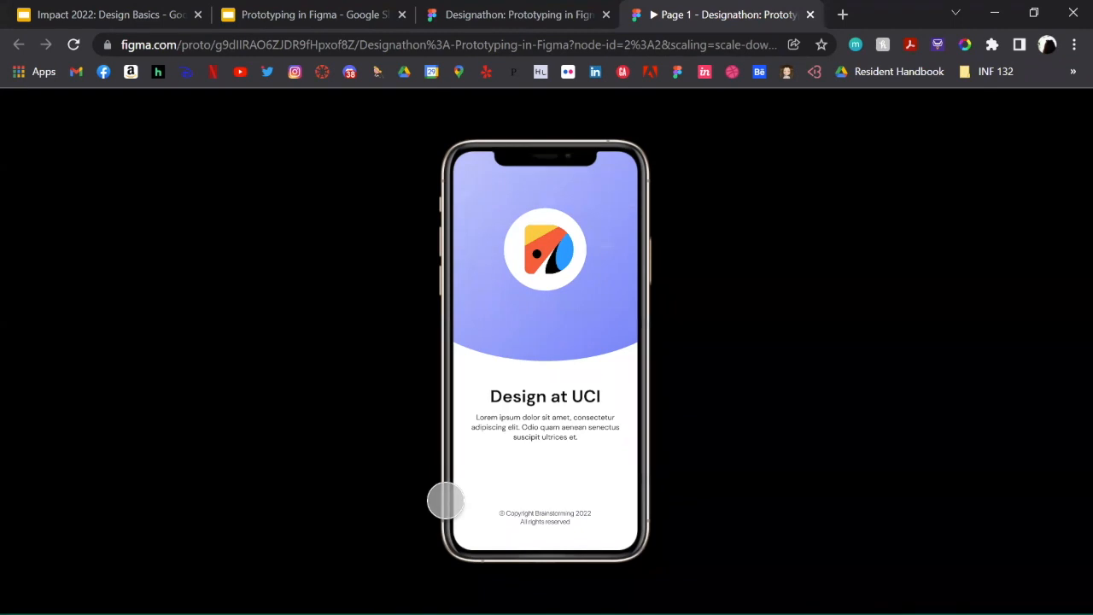
{"action": "left_click", "coordinate": [556, 326]}
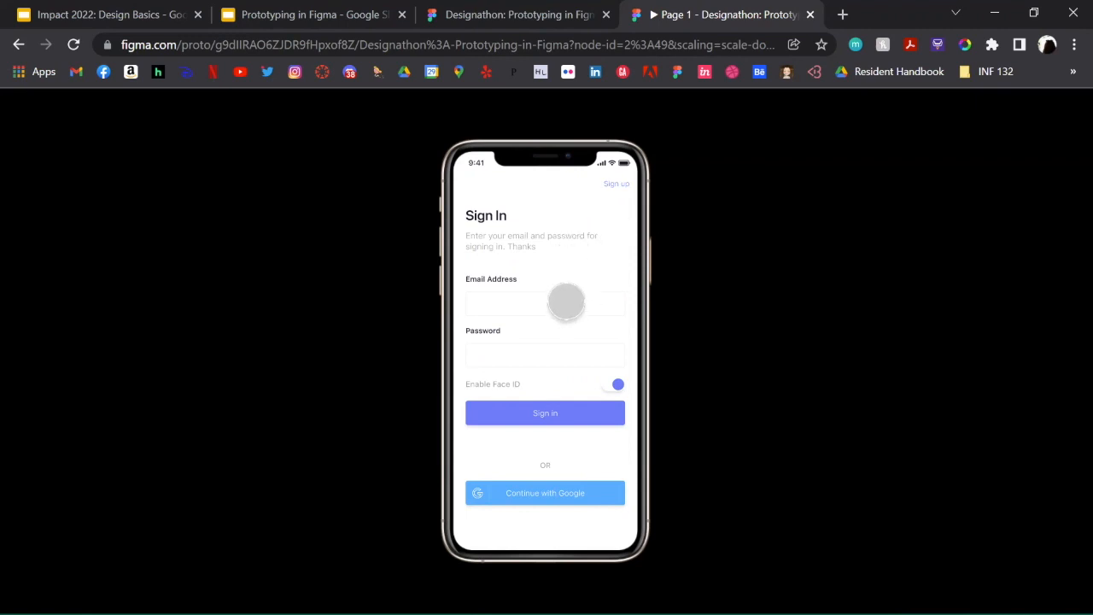
{"action": "left_click", "coordinate": [566, 300]}
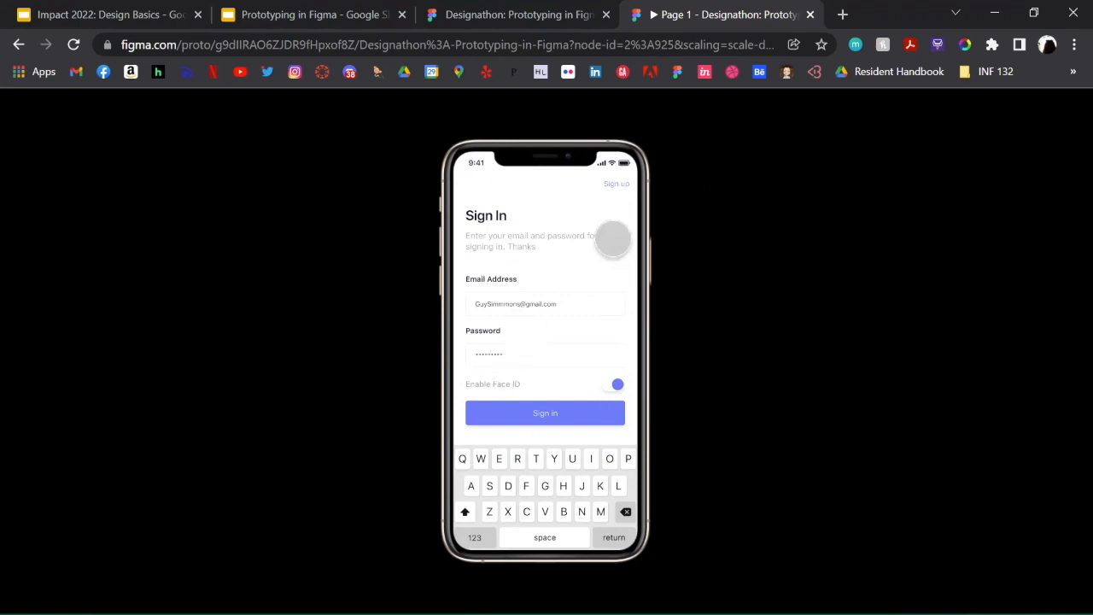
Step: Return to the design file and review the loading and login frames together with the keyboard overlay
{"action": "left_click", "coordinate": [512, 14]}
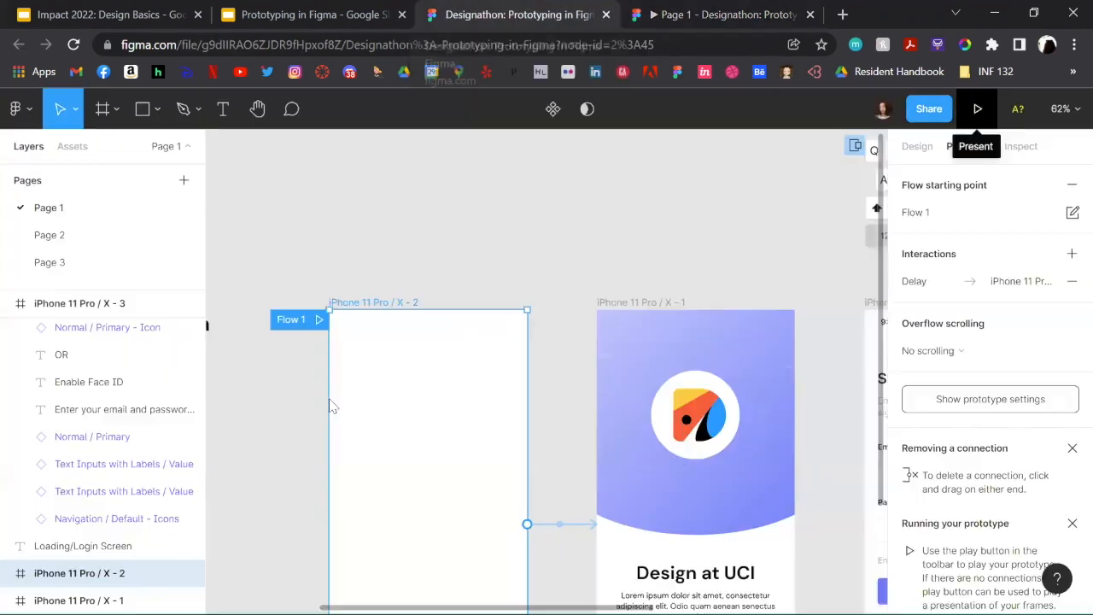
{"action": "scroll", "coordinate": [539, 375], "scroll_direction": "down", "scroll_amount": 3}
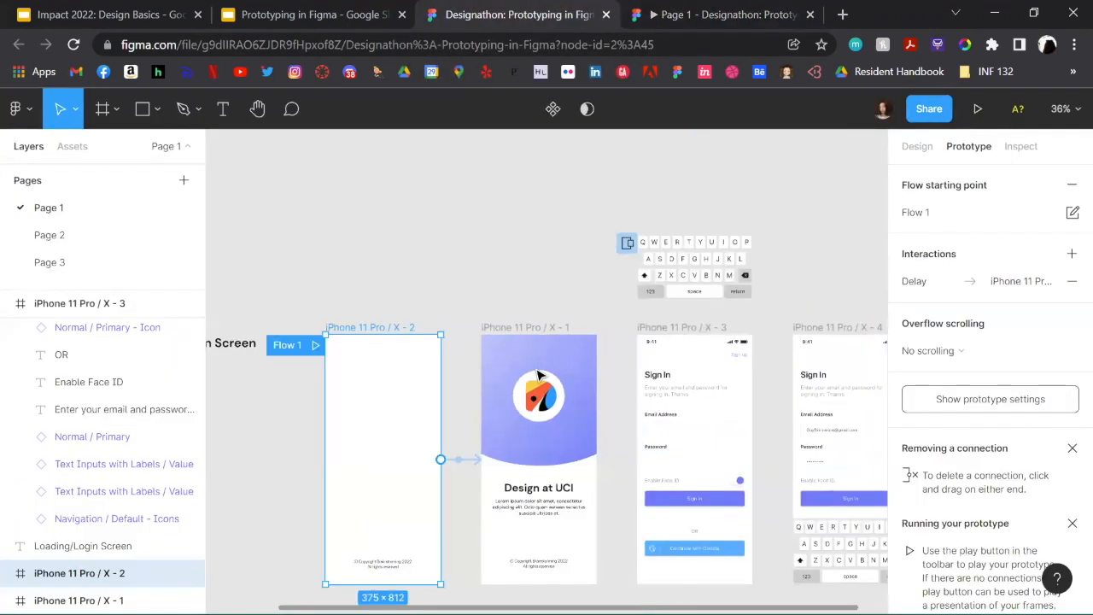
{"action": "scroll", "coordinate": [539, 376], "scroll_direction": "right", "scroll_amount": 1}
{"action": "scroll", "coordinate": [539, 376], "scroll_direction": "down", "scroll_amount": 1}
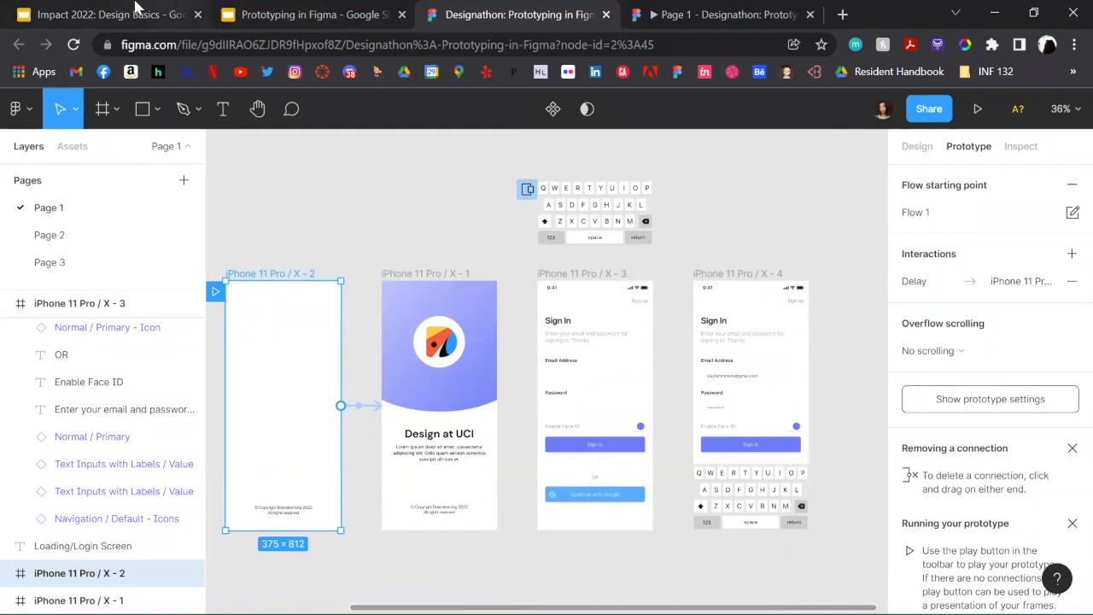
Step: Switch to the Prototyping in Figma deck in Google Slides and present it full screen, advancing from the Demo slide to Scrolling
{"action": "left_click", "coordinate": [306, 13]}
{"action": "left_click", "coordinate": [870, 118]}
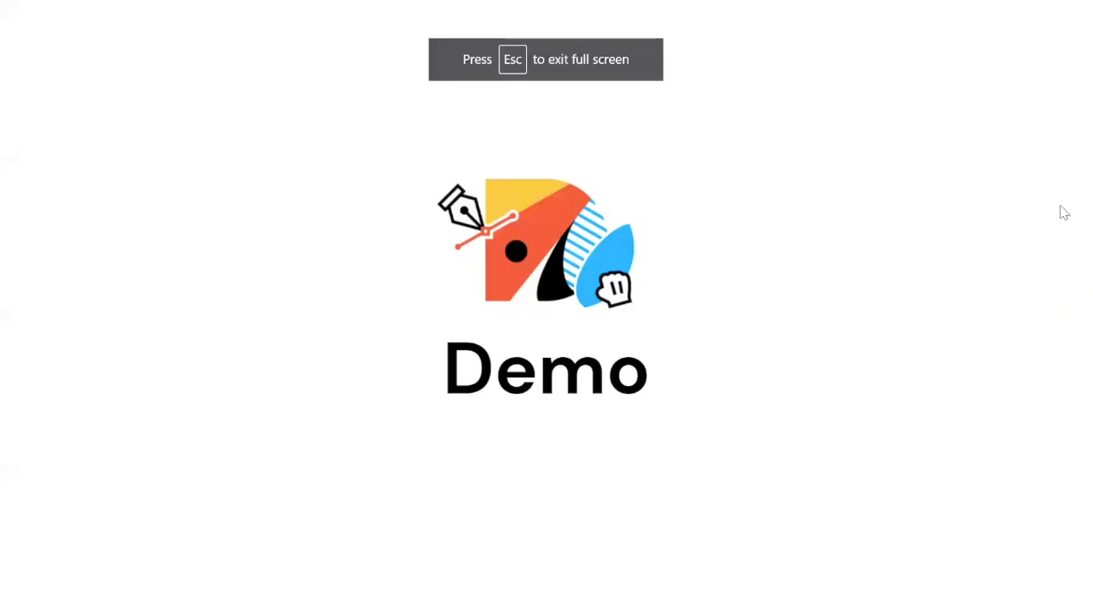
{"action": "key", "text": "Right"}
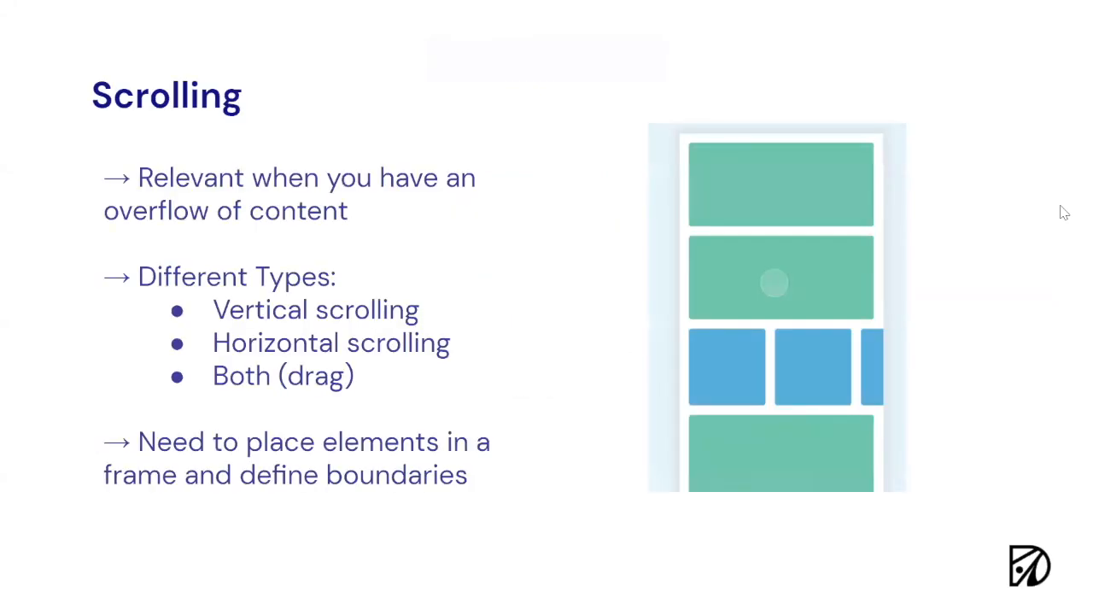